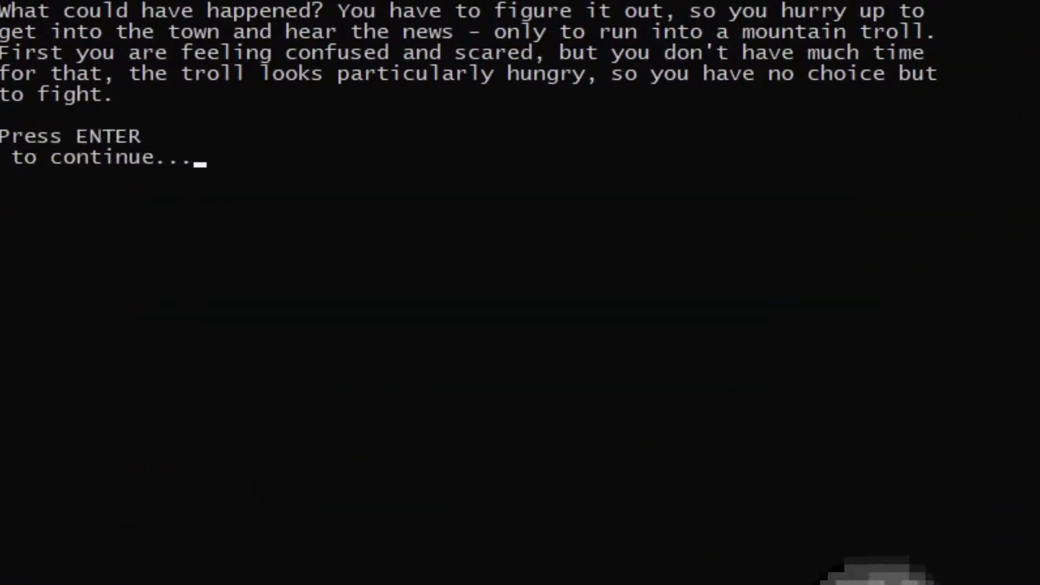
Continue past the mountain troll story and advance to the gold and experience summary.
key(Return)
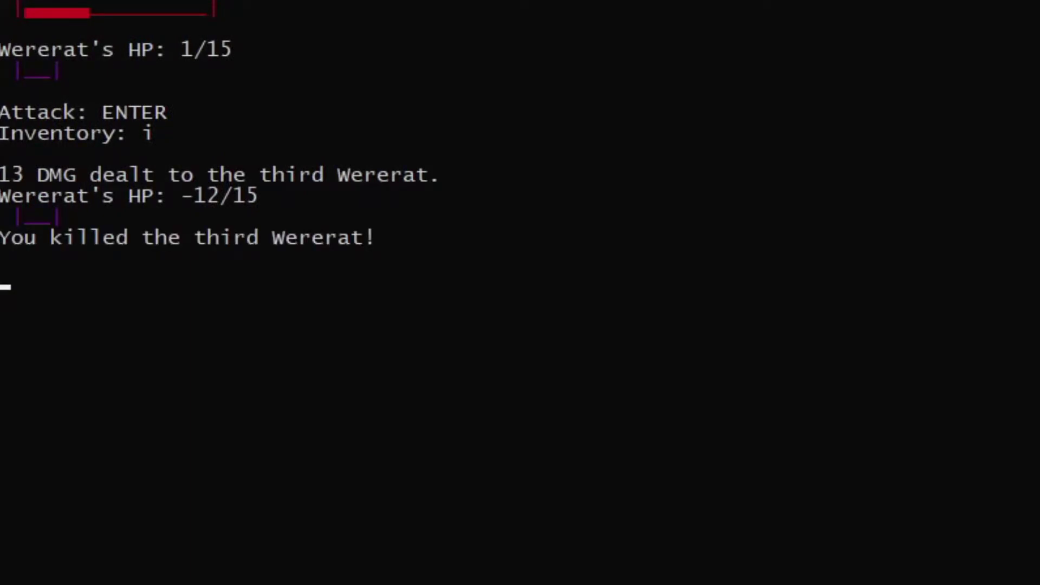
key(Return)
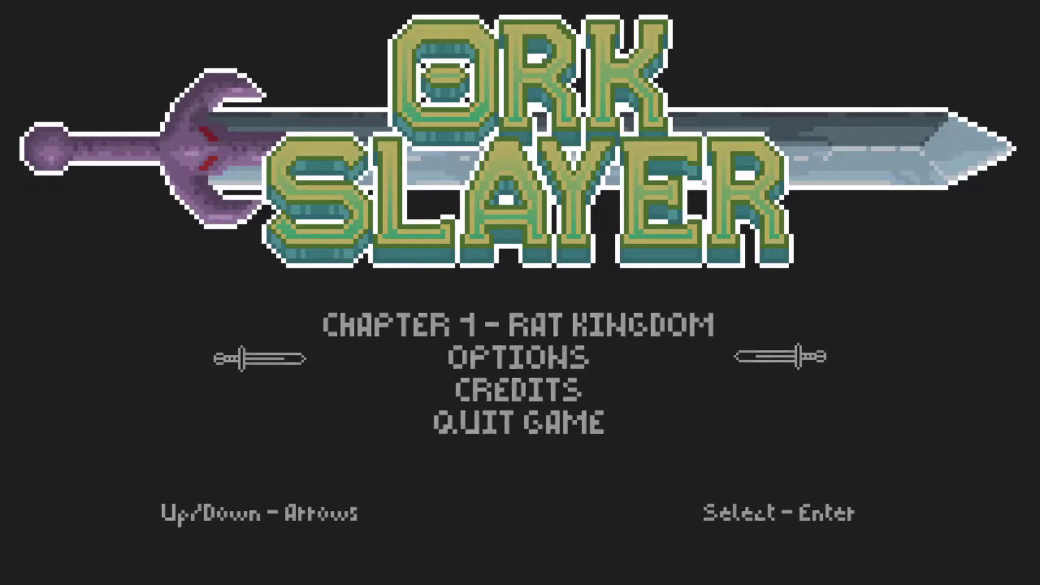
Visit the Options submenu, then begin Chapter 1 - Rat Kingdom.
key(Return)
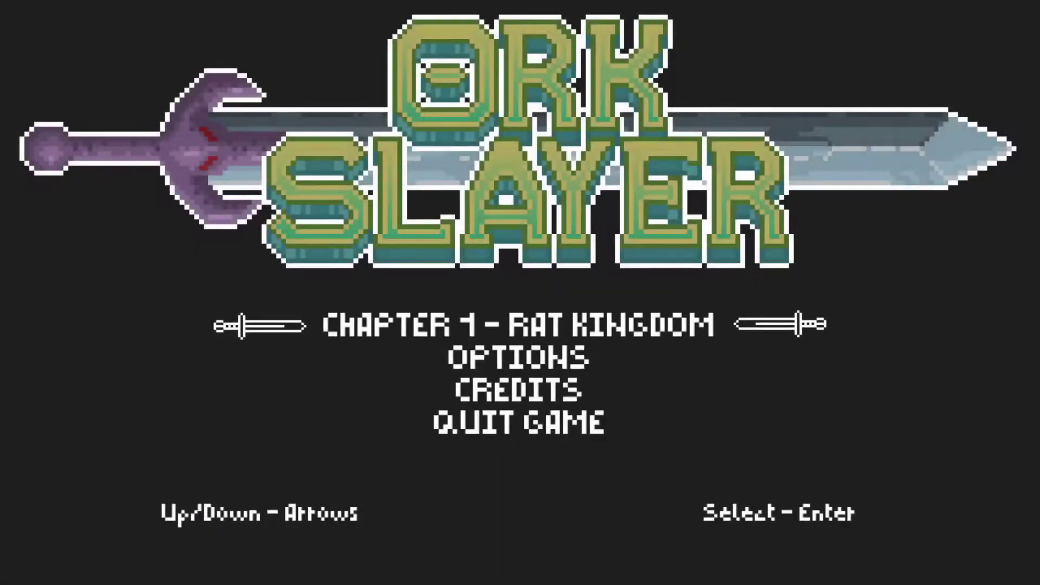
key(Return)
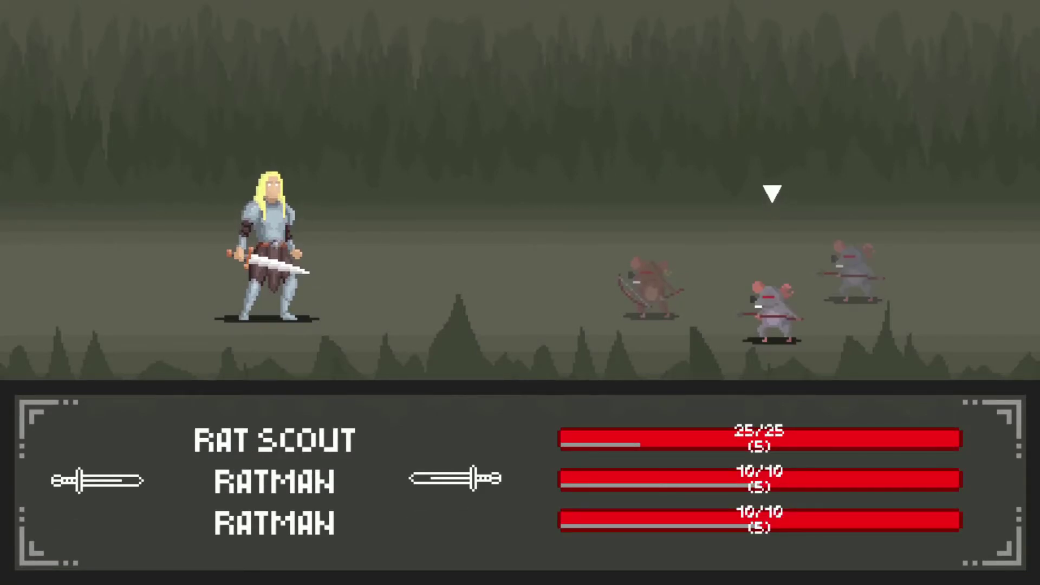
Kill the targeted Ratman, then attack the Rat Scout repeatedly for 12 damage.
key(Return)
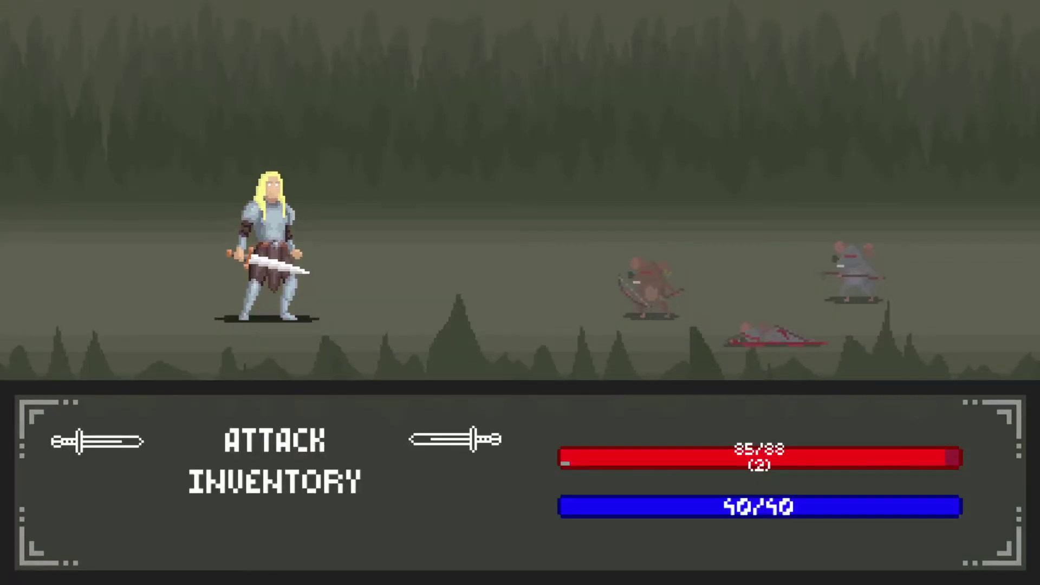
key(Return)
key(Down)
key(Up)
key(Return)
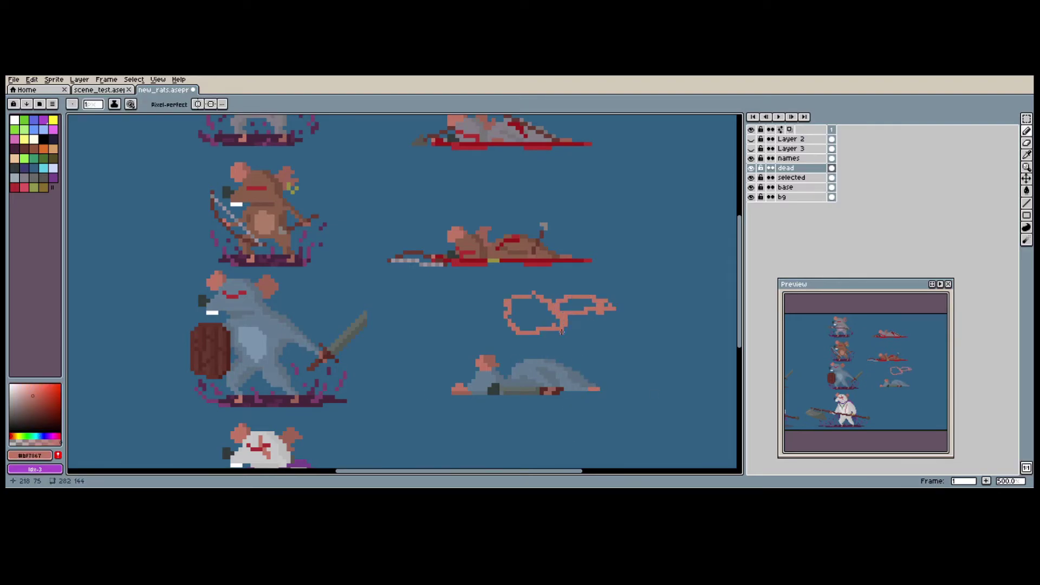
scroll(553, 420, down, 3)
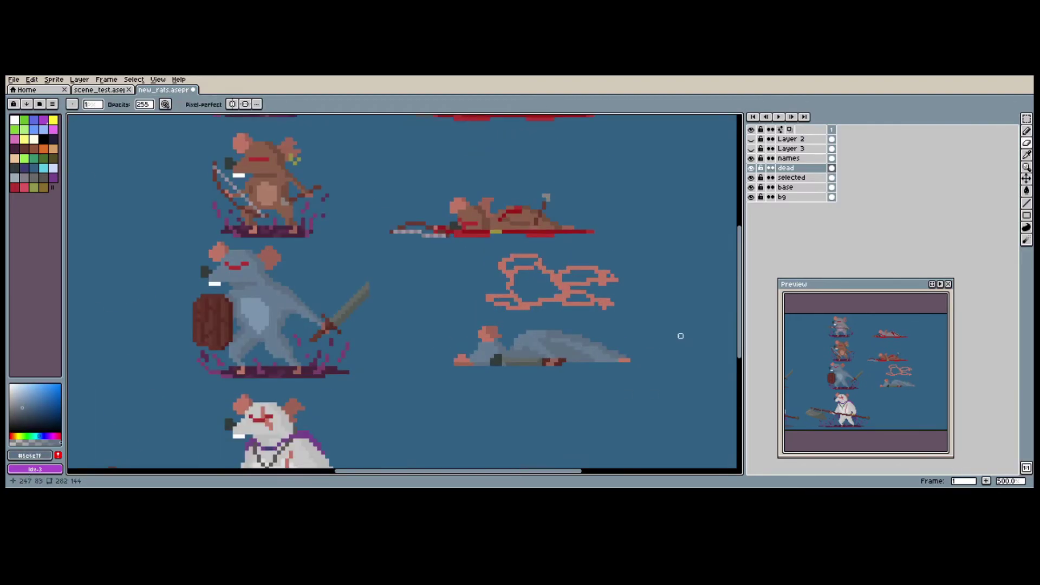
Switch to the Line tool for the blood and select the rat guard's shield.
key(l)
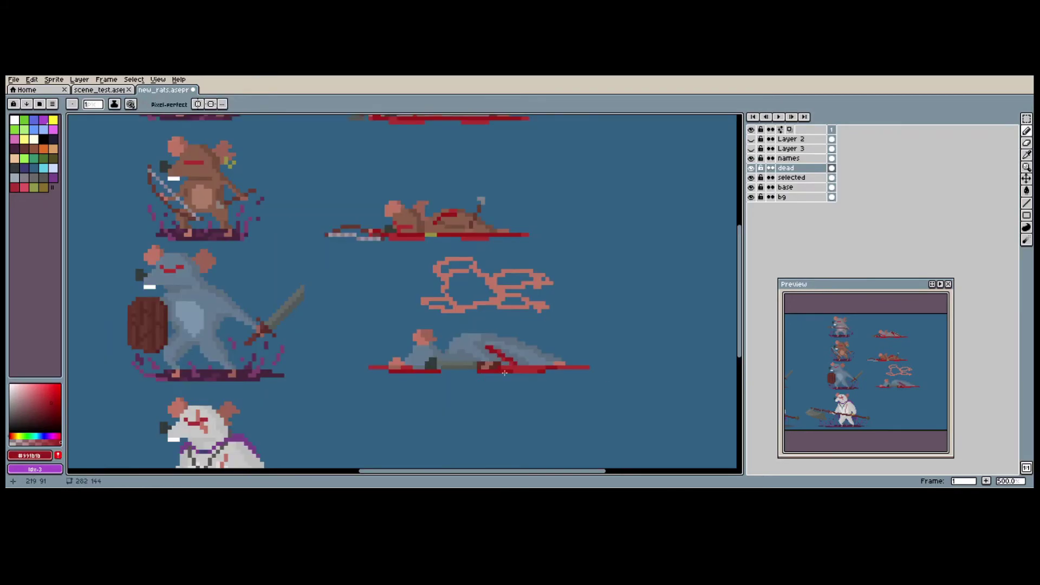
scroll(445, 359, down, 2)
scroll(561, 350, down, 2)
scroll(592, 333, up, 3)
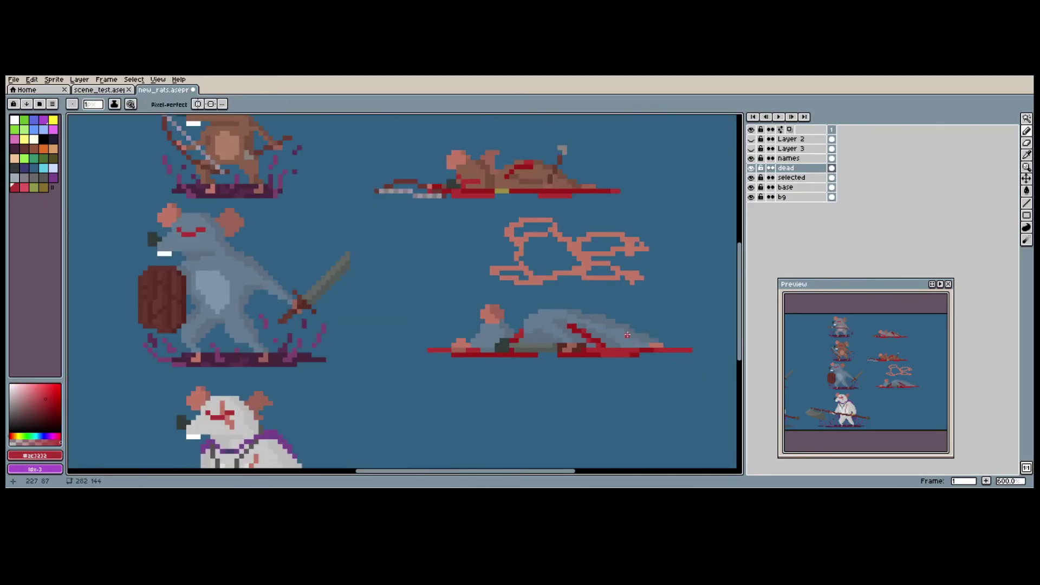
scroll(592, 333, up, 2)
scroll(580, 374, down, 5)
scroll(244, 302, up, 3)
drag(252, 276, 210, 225)
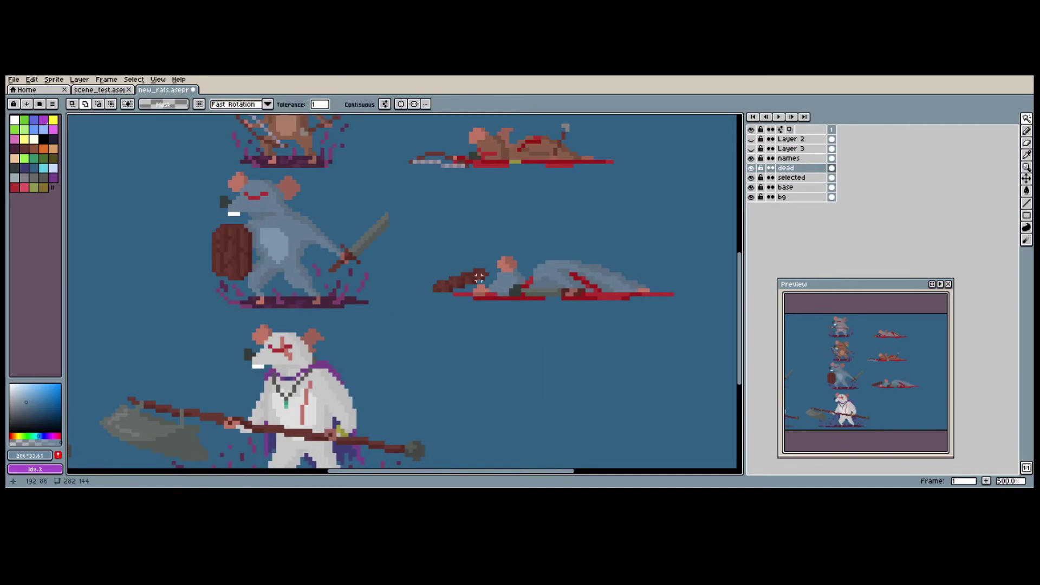
scroll(476, 282, up, 2)
scroll(489, 309, down, 4)
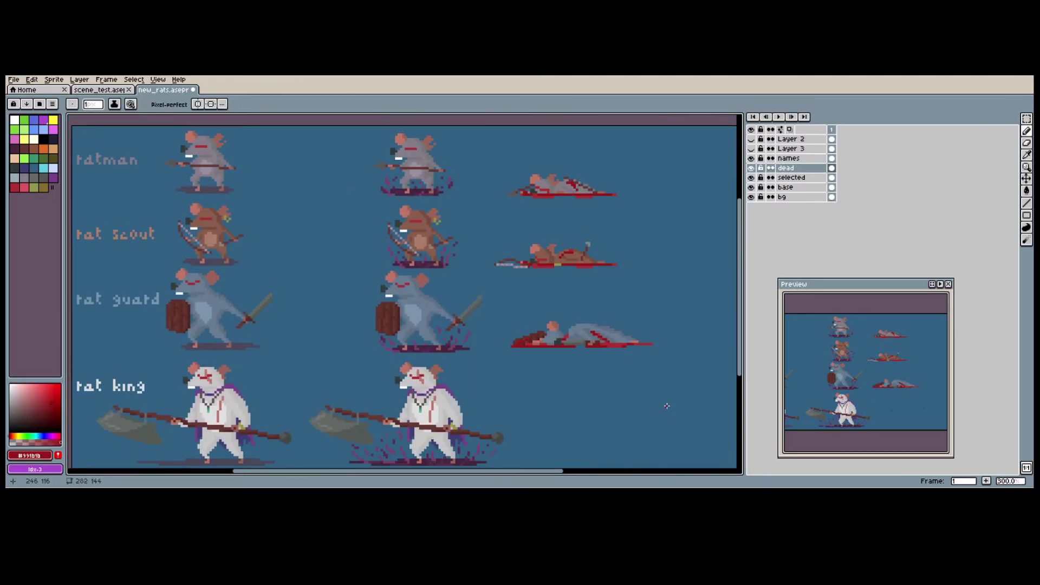